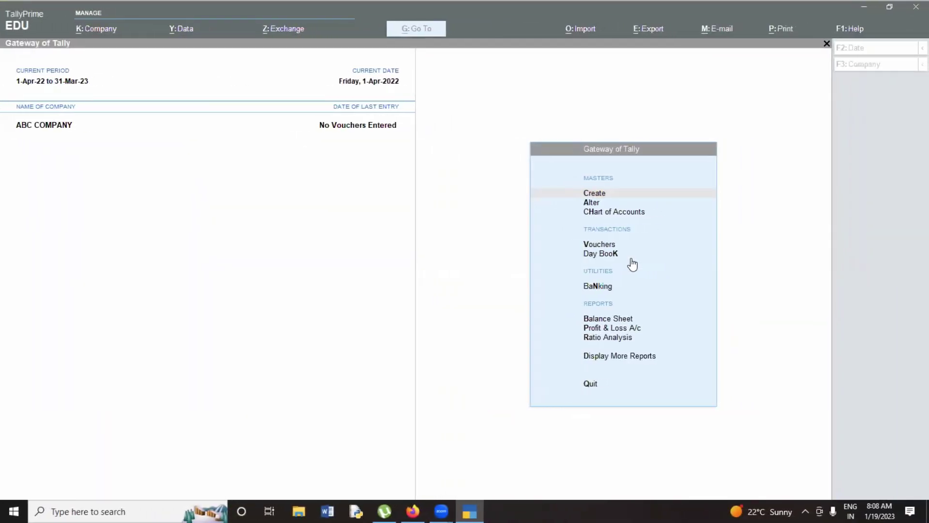
Open the blank budget creation form to view its fields, and return to the main menu without creating a budget
{"action": "left_click", "coordinate": [595, 198]}
{"action": "left_click", "coordinate": [594, 196]}
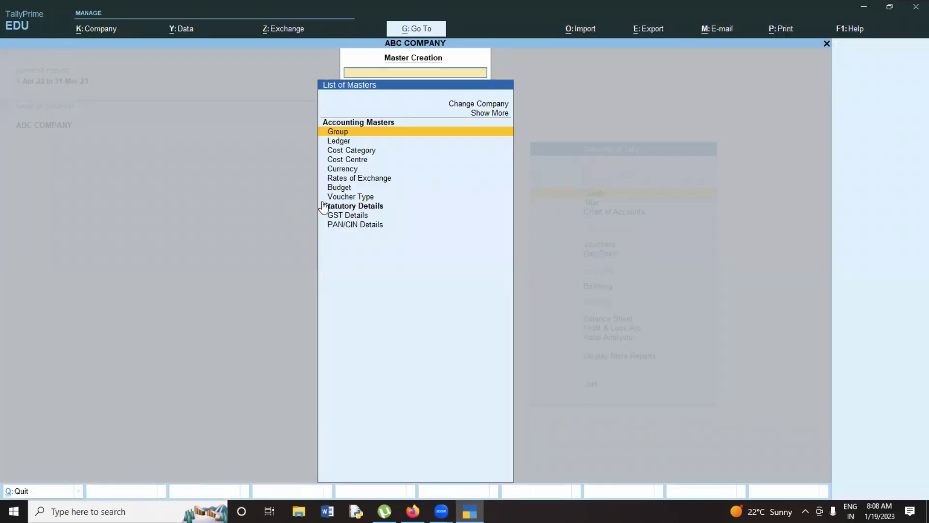
{"action": "left_click", "coordinate": [336, 189]}
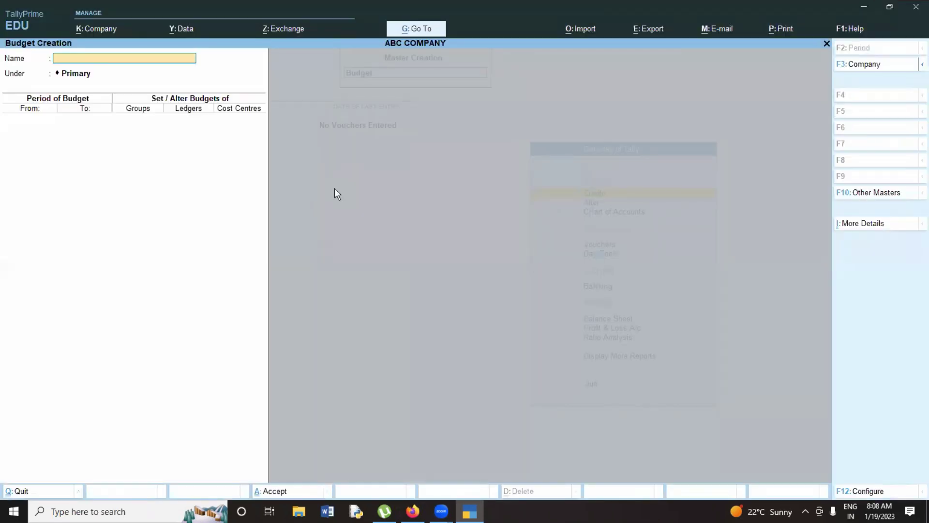
{"action": "key", "text": "Escape"}
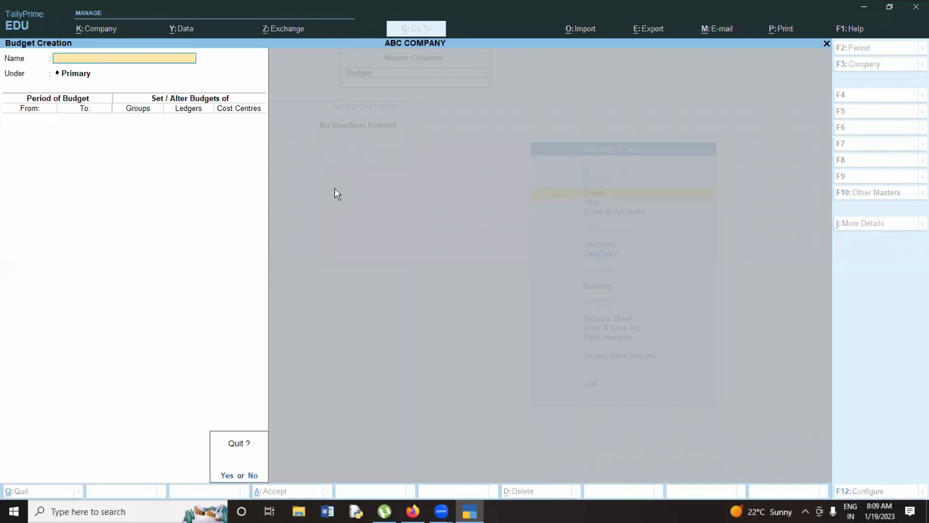
{"action": "key", "text": "y"}
{"action": "key", "text": "Escape"}
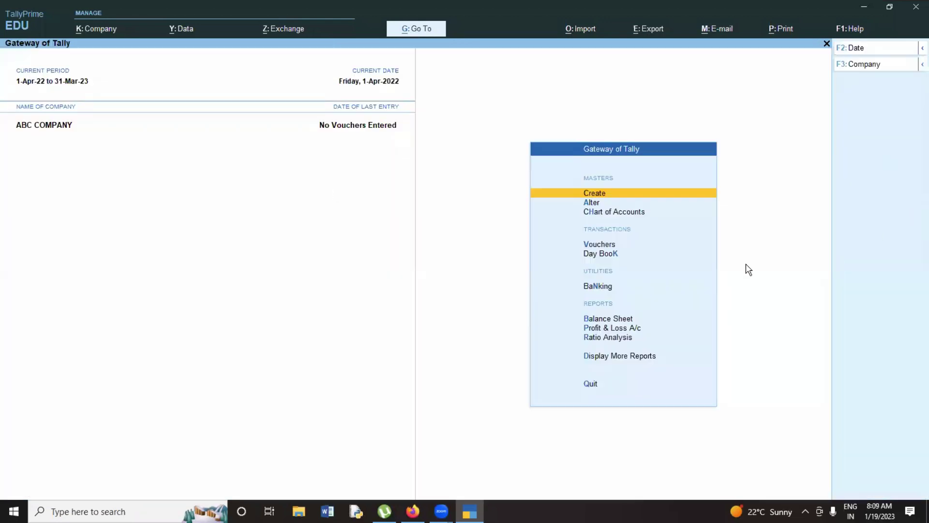
View the list of existing budgets available for alteration, and return to the main menu
{"action": "key", "text": "Down"}
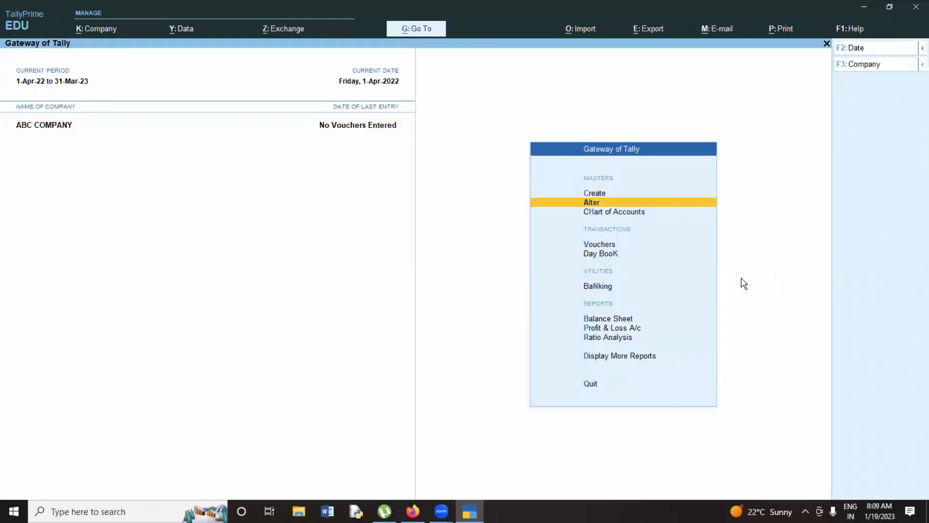
{"action": "left_click", "coordinate": [585, 202]}
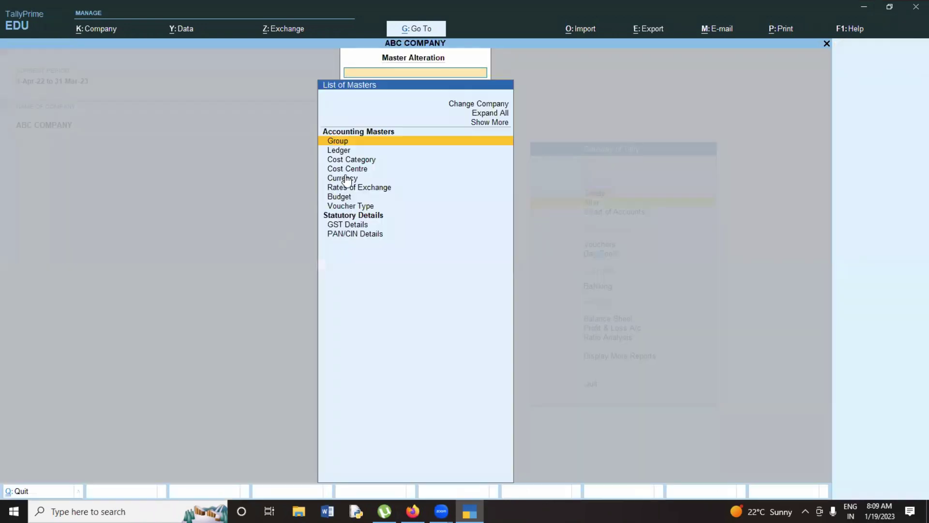
{"action": "left_click", "coordinate": [355, 198]}
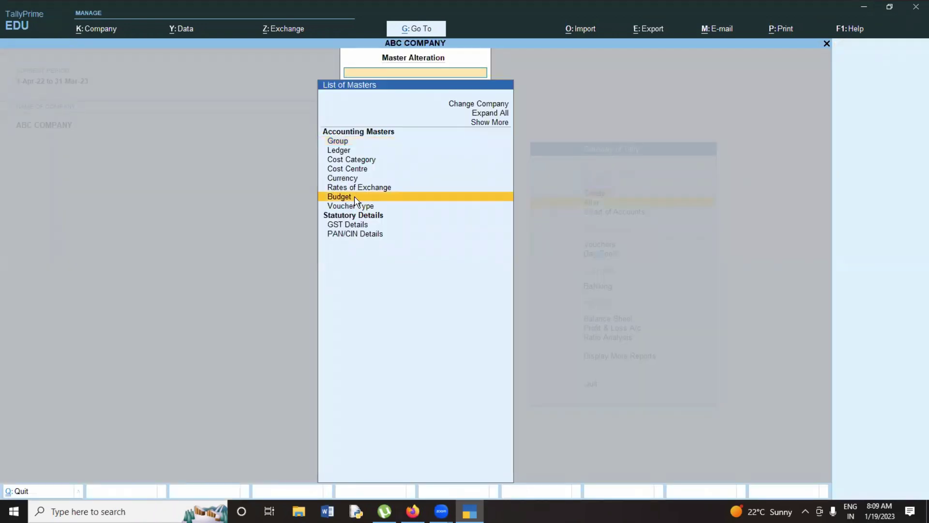
{"action": "left_click", "coordinate": [355, 196]}
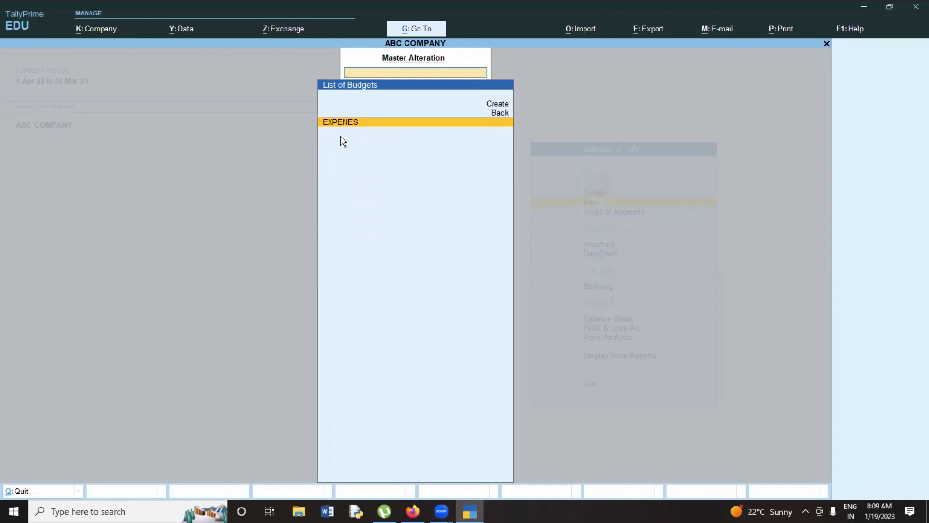
{"action": "key", "text": "Escape"}
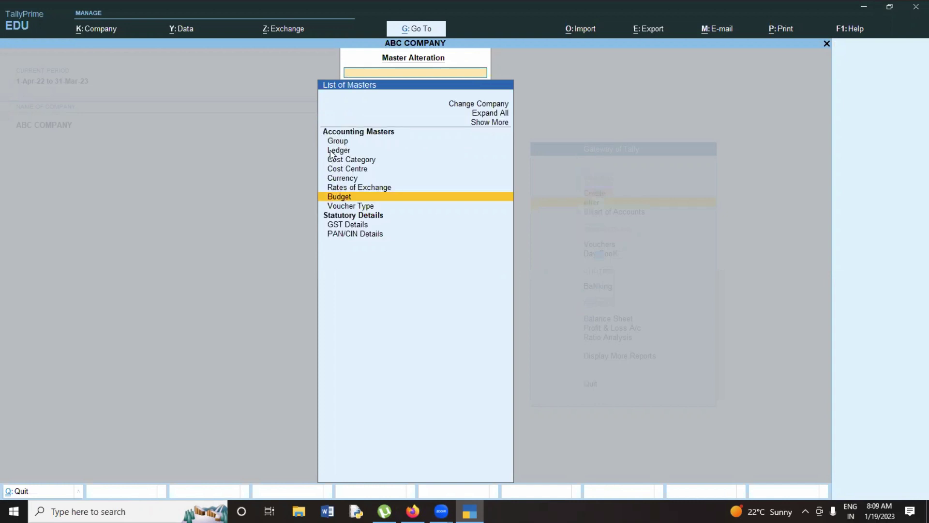
{"action": "key", "text": "Escape"}
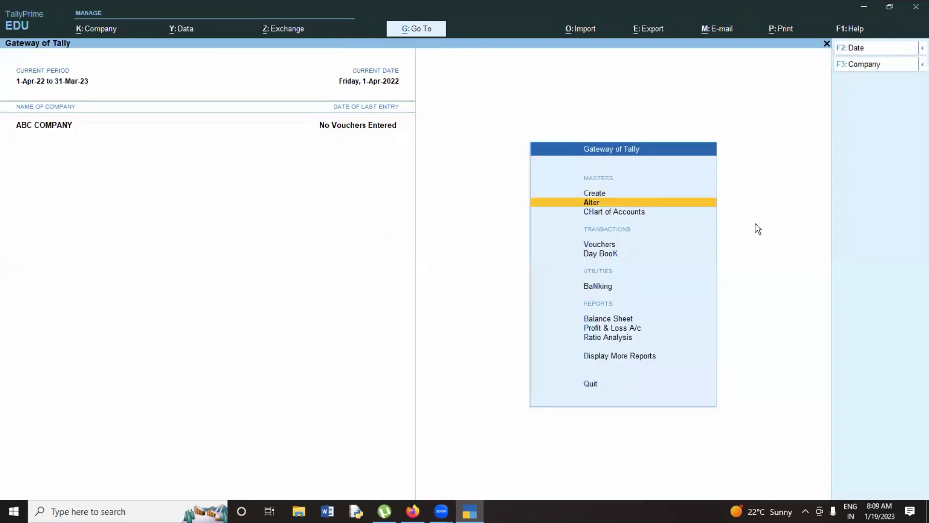
Review the accounting masters that can be created, view the blank group creation form, and leave it without creating anything
{"action": "left_click", "coordinate": [597, 193]}
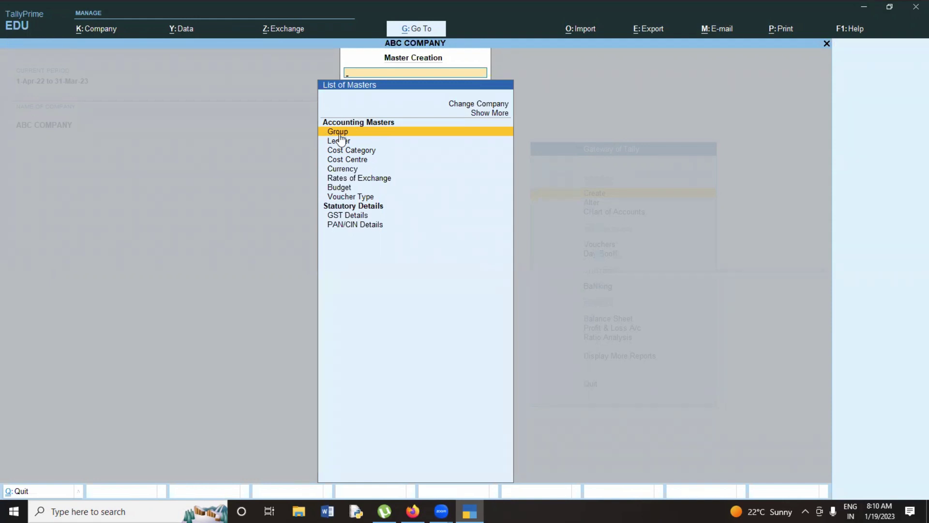
{"action": "left_click", "coordinate": [346, 143]}
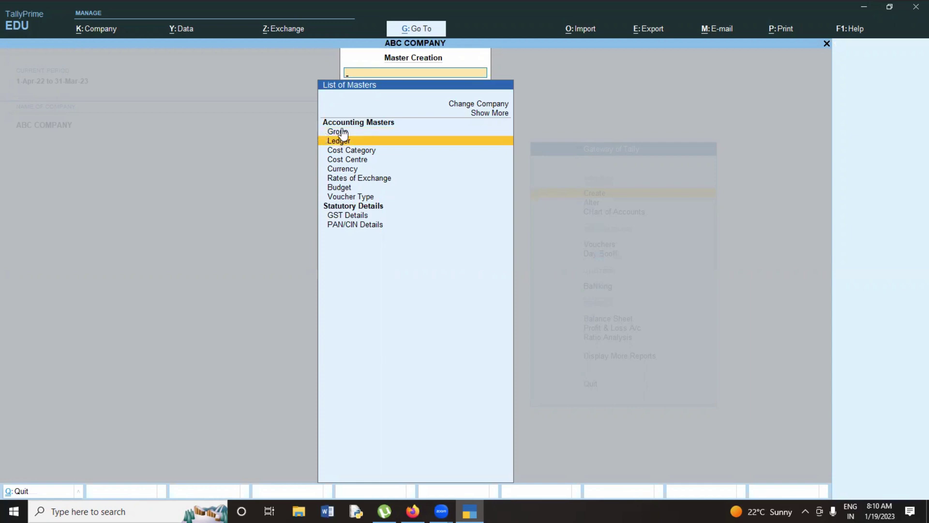
{"action": "left_click", "coordinate": [343, 133]}
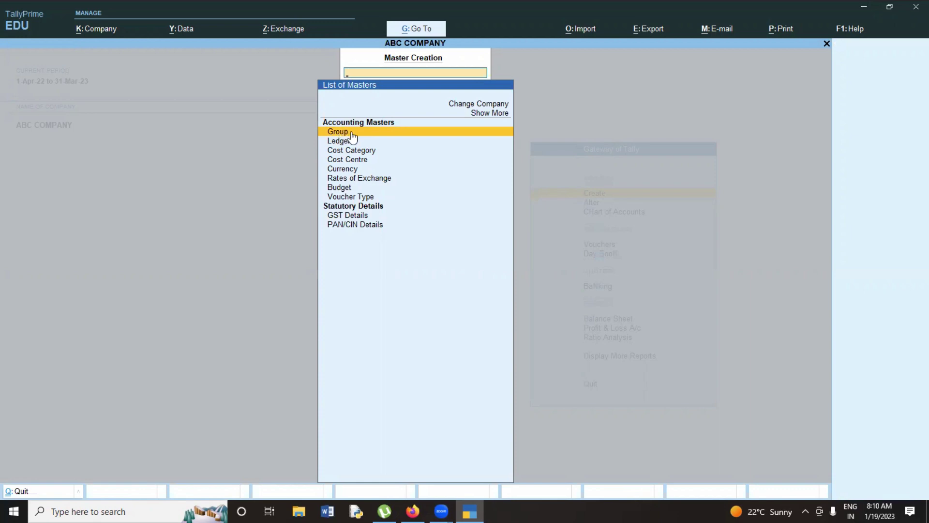
{"action": "key", "text": "Escape"}
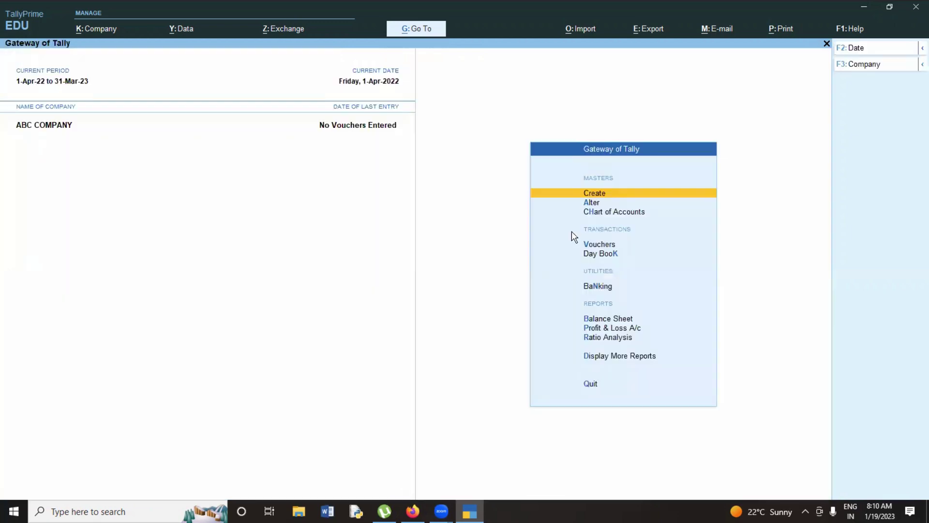
{"action": "left_click", "coordinate": [604, 195]}
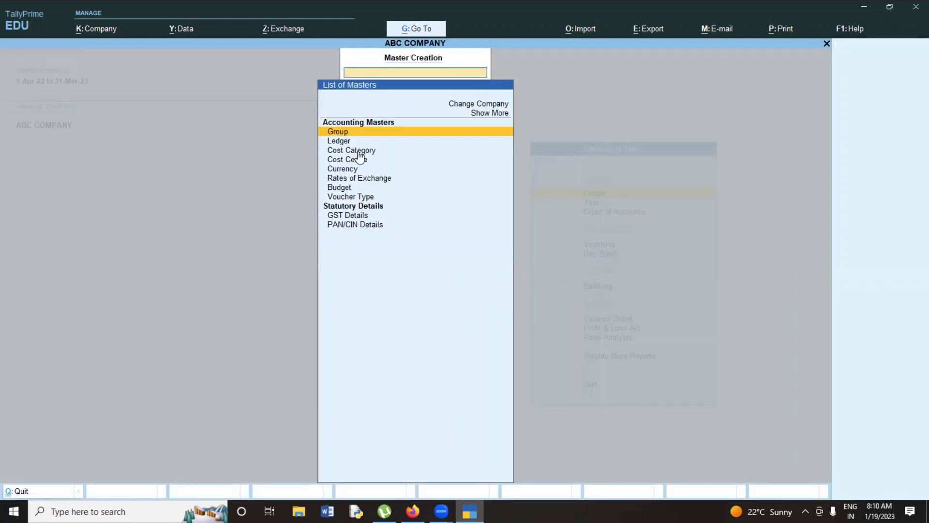
{"action": "left_click", "coordinate": [334, 131]}
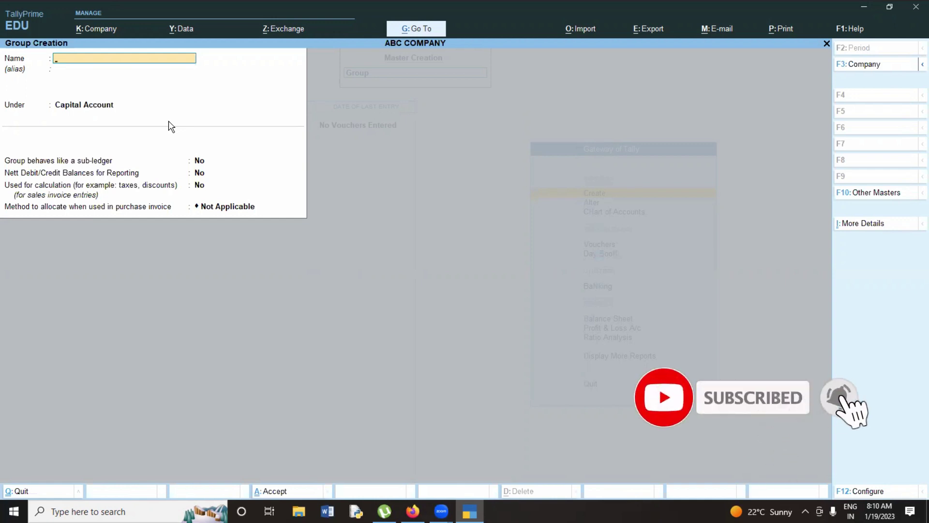
{"action": "key", "text": "Escape"}
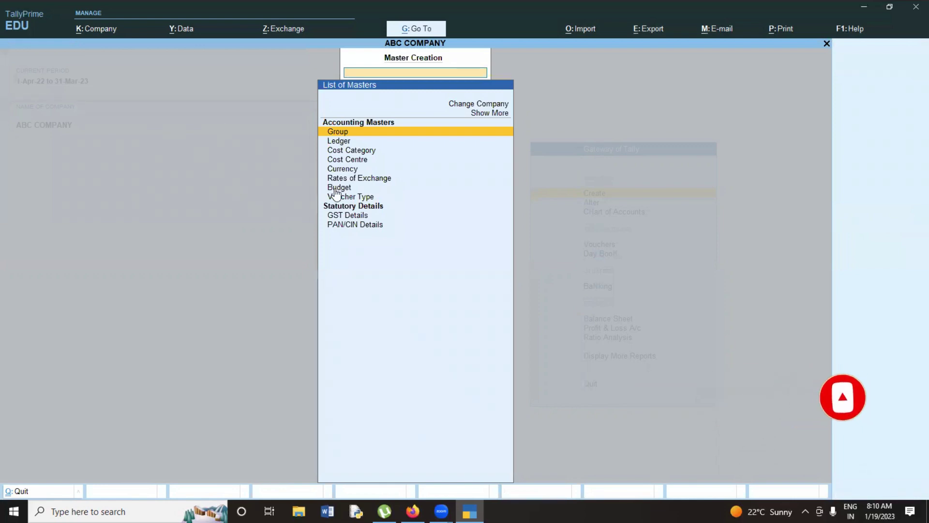
{"action": "key", "text": "Escape"}
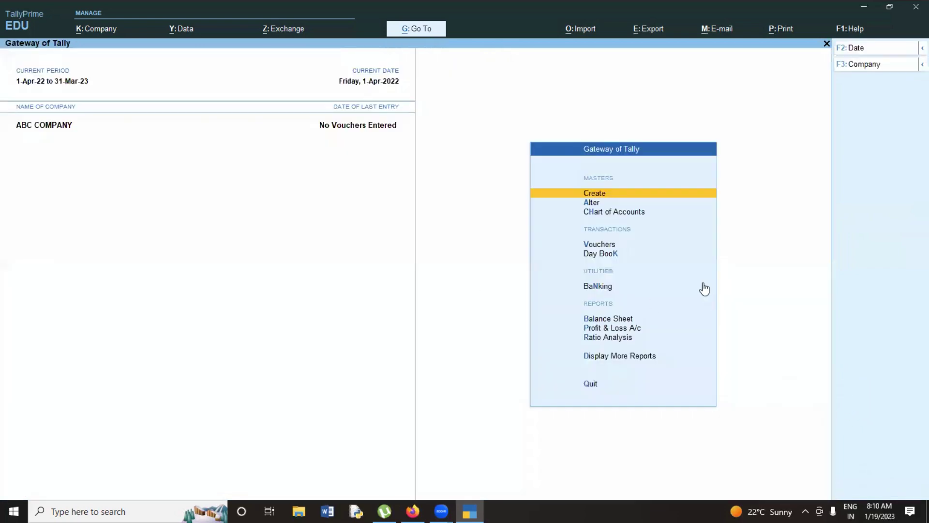
View the list of existing groups available for alteration, and return to the main menu
{"action": "left_click", "coordinate": [592, 202]}
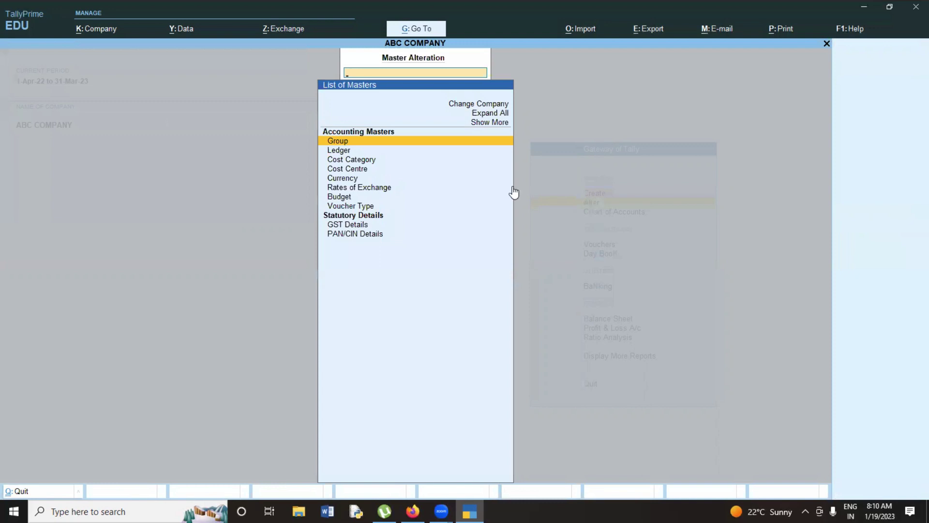
{"action": "left_click", "coordinate": [339, 144]}
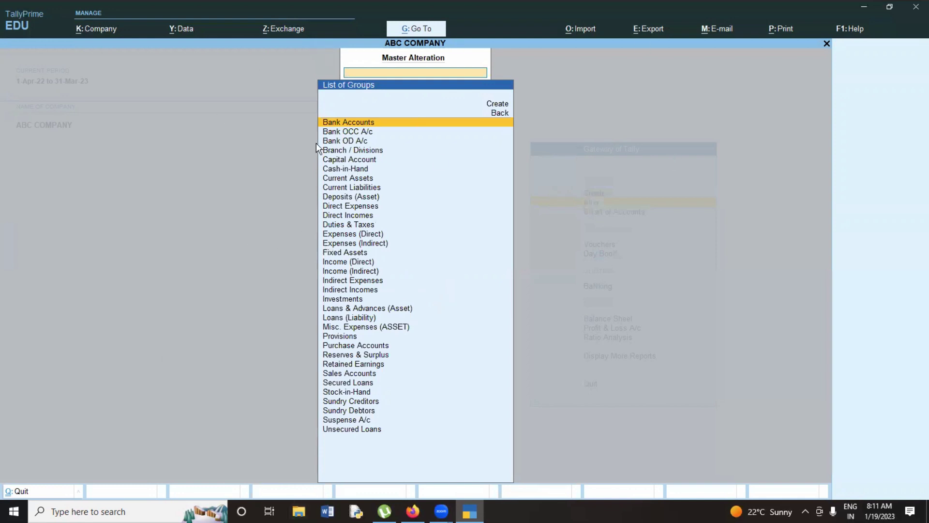
{"action": "key", "text": "Escape"}
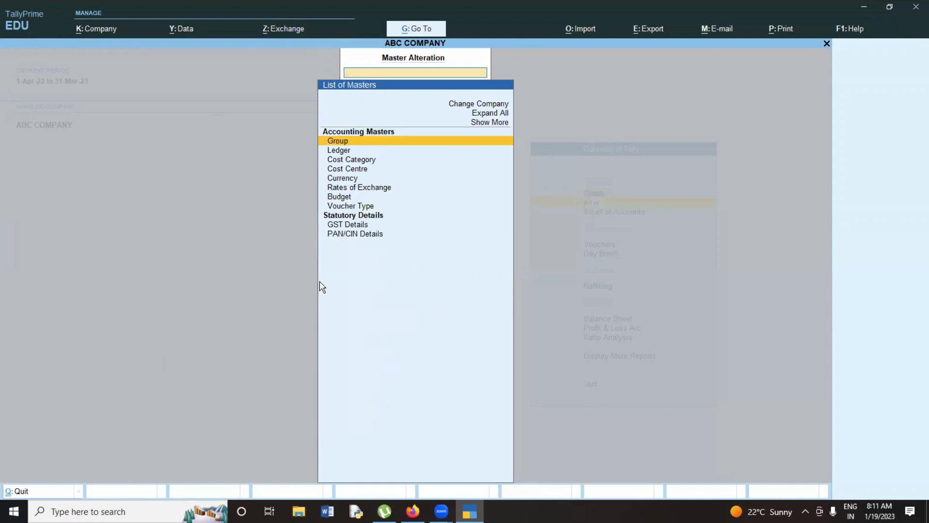
{"action": "key", "text": "Escape"}
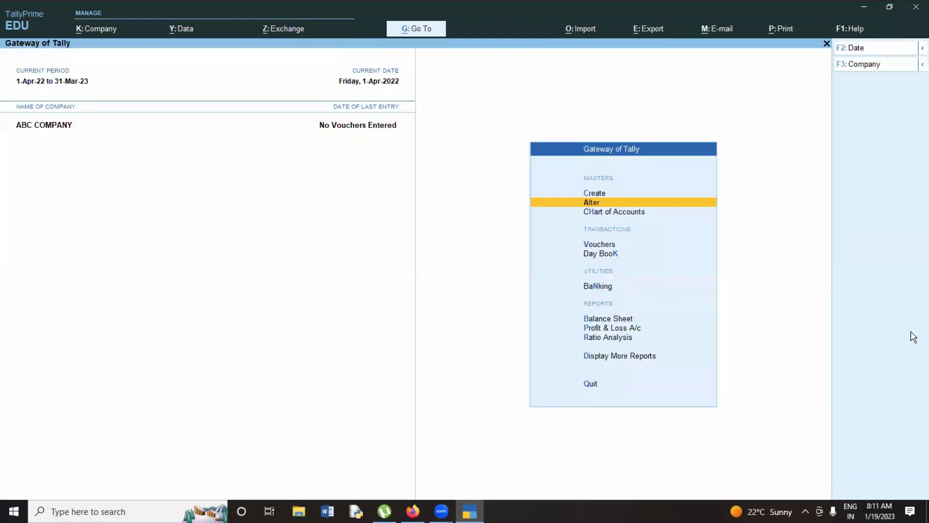
Examine the hierarchy of account groups in the Chart of Accounts, and return to the main menu
{"action": "left_click", "coordinate": [612, 216]}
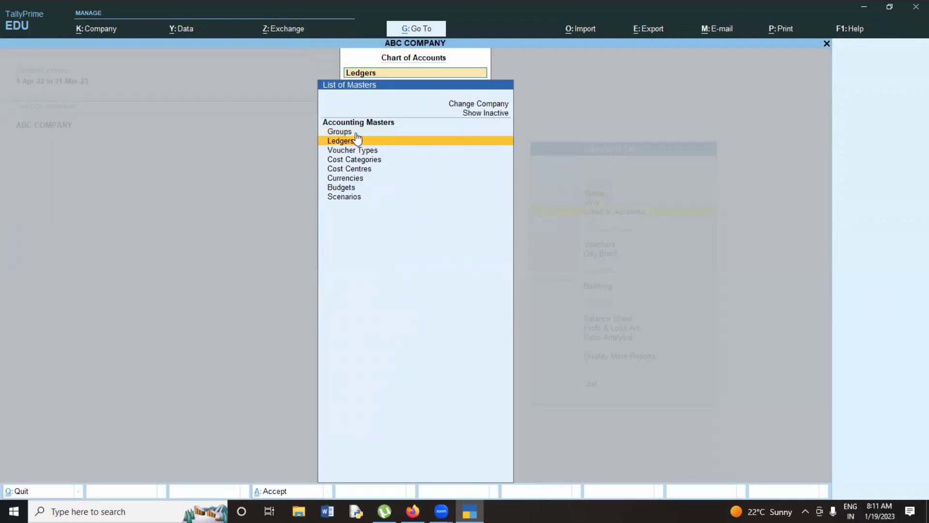
{"action": "key", "text": "Up"}
{"action": "key", "text": "Return"}
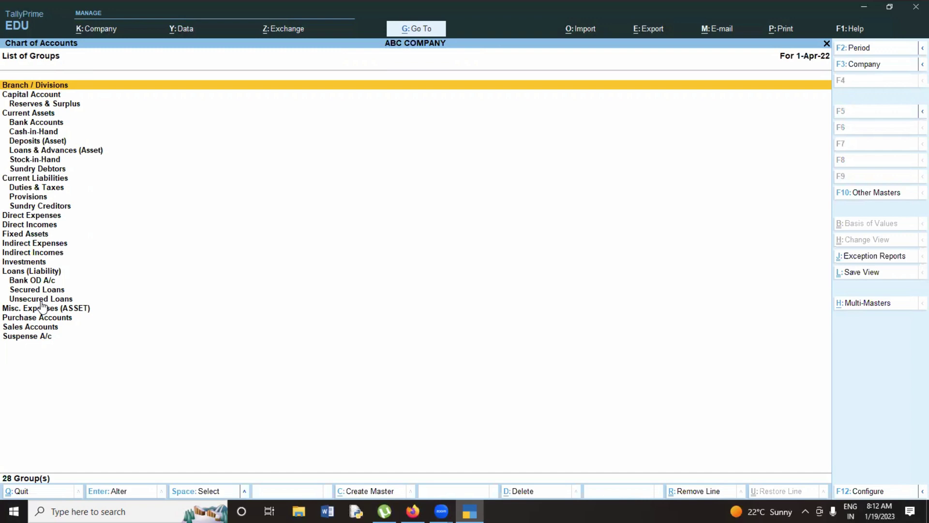
{"action": "key", "text": "Escape"}
{"action": "key", "text": "Escape"}
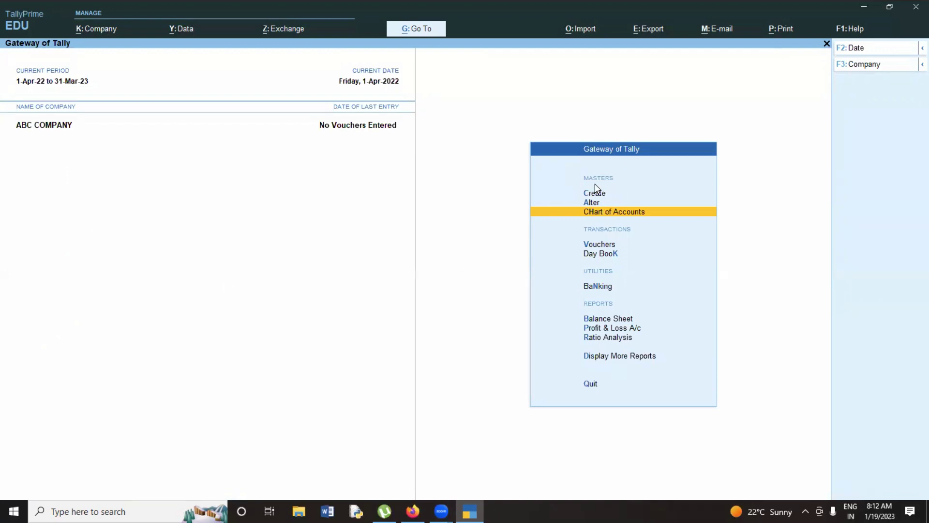
Start a new account group named Movable Asset without an alias, and place it under Fixed Assets
{"action": "left_click", "coordinate": [588, 196]}
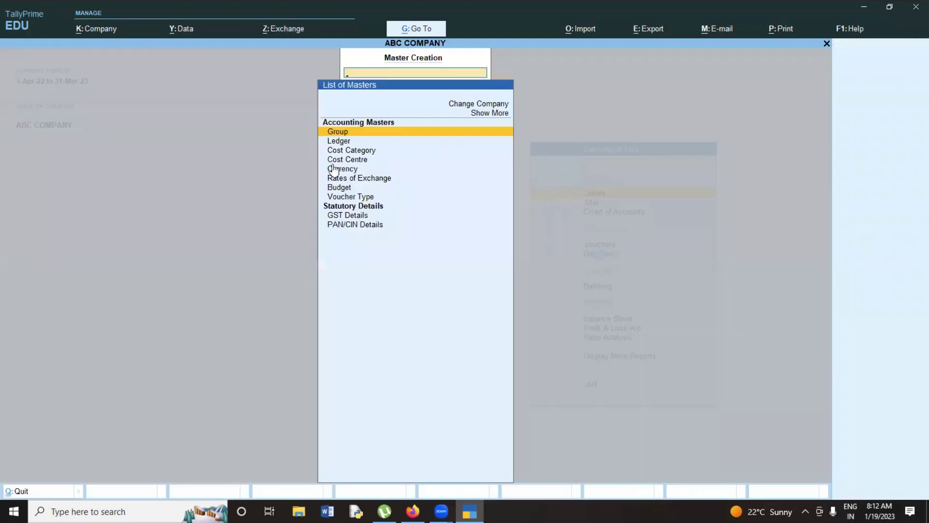
{"action": "left_click", "coordinate": [328, 128]}
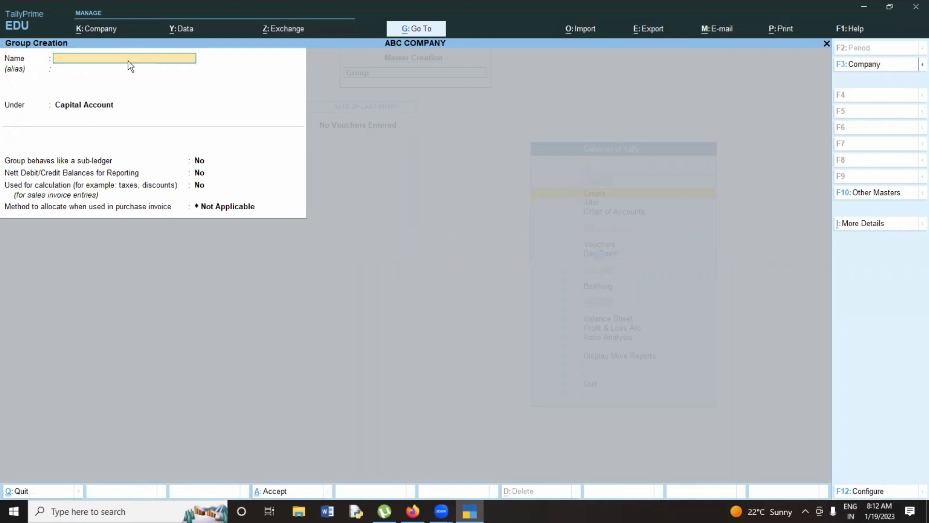
{"action": "type", "text": "Movable Asset\\"}
{"action": "key", "text": "Return"}
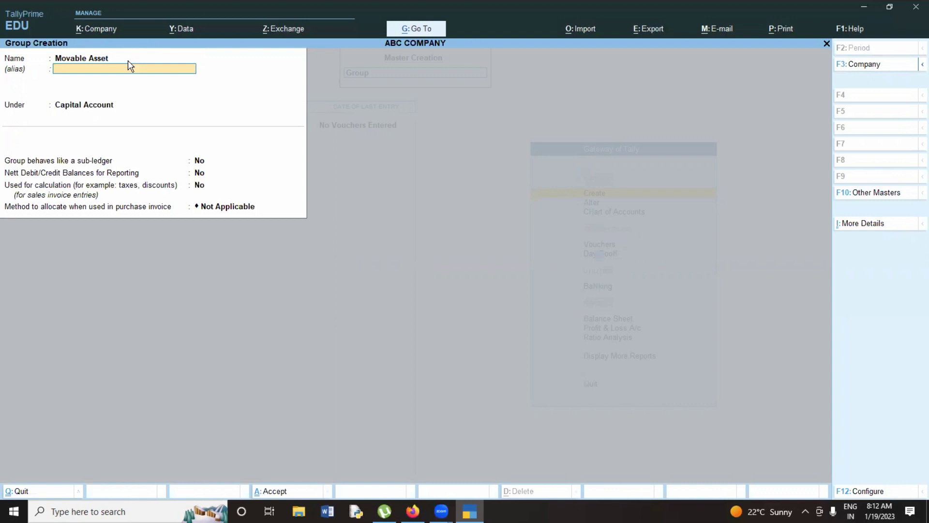
{"action": "key", "text": "Return"}
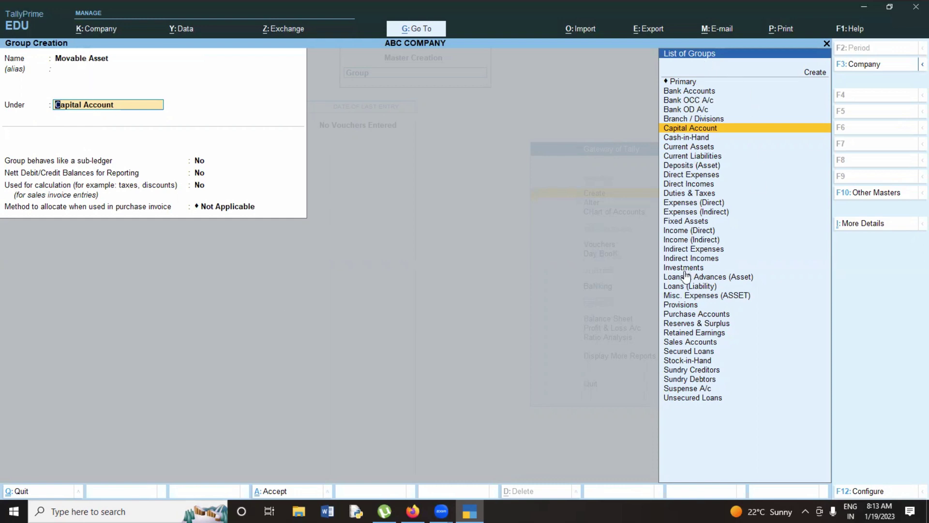
{"action": "type", "text": "F"}
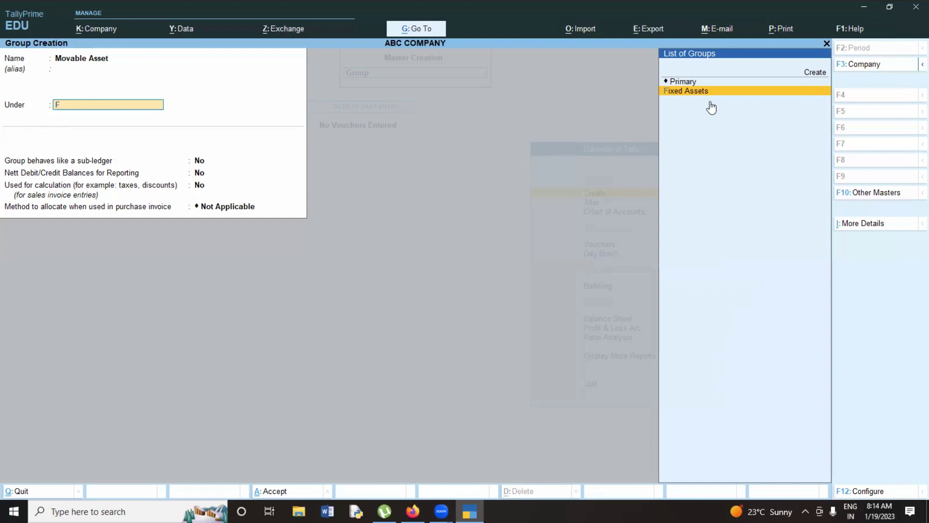
{"action": "key", "text": "Return"}
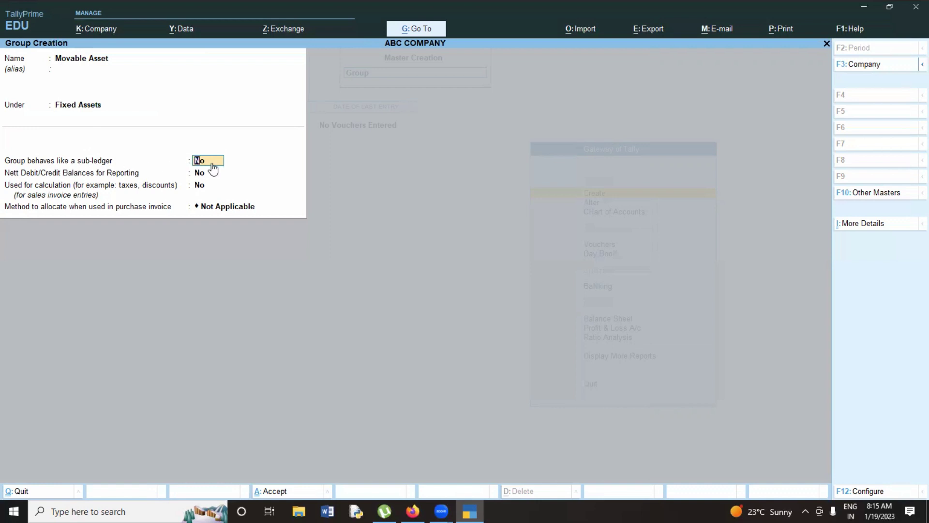
Keep sub-ledger behaviour at No for the Movable Asset group, and set Nett Debit/Credit Balances for Reporting and Used for calculation to Yes
{"action": "key", "text": "Return"}
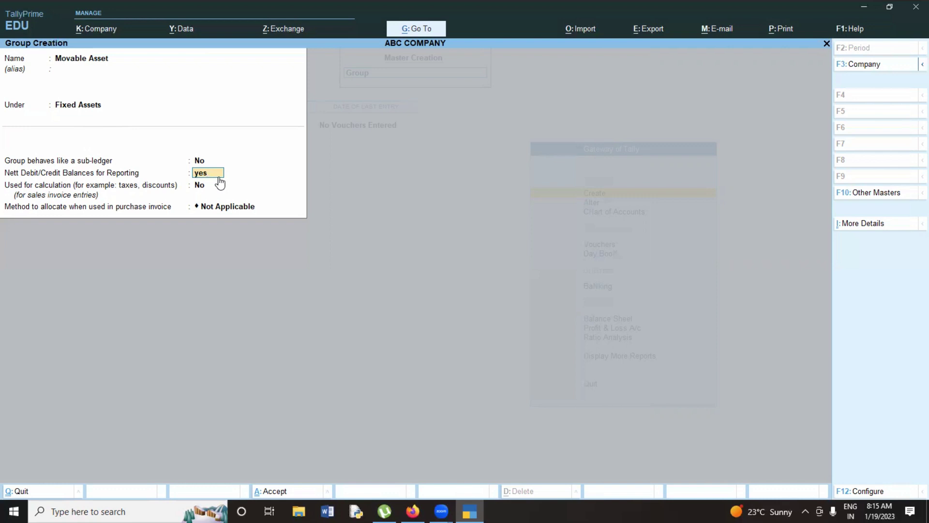
{"action": "key", "text": "Return"}
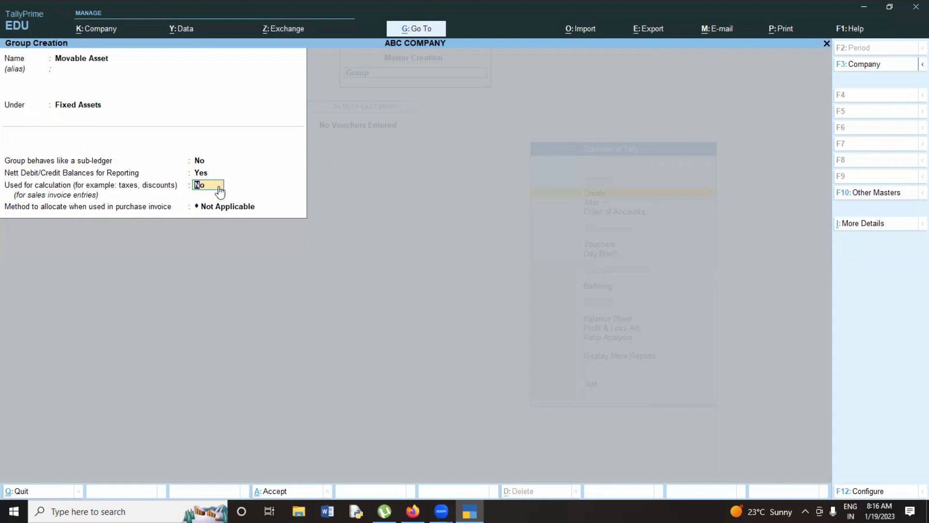
{"action": "type", "text": "yes"}
{"action": "key", "text": "Return"}
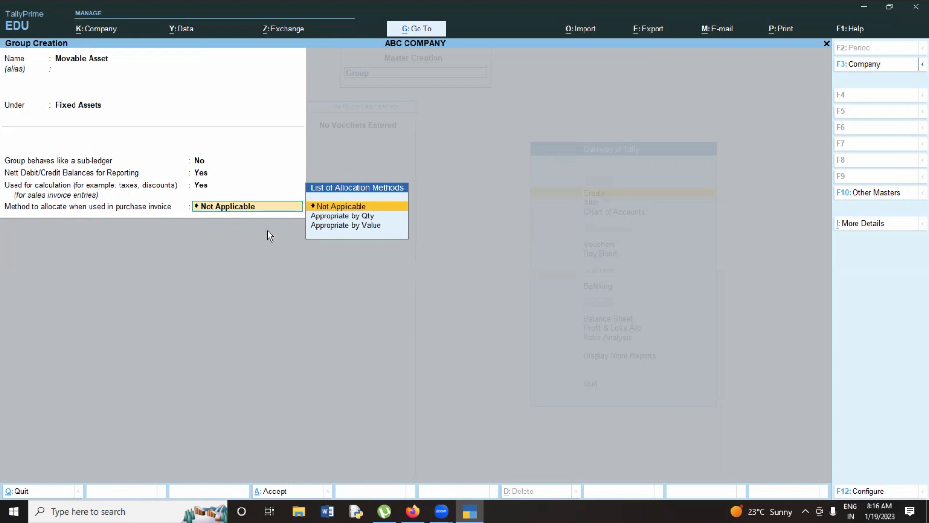
Review the available methods of allocation when the group is used in a purchase invoice
{"action": "key", "text": "Down"}
{"action": "key", "text": "Down"}
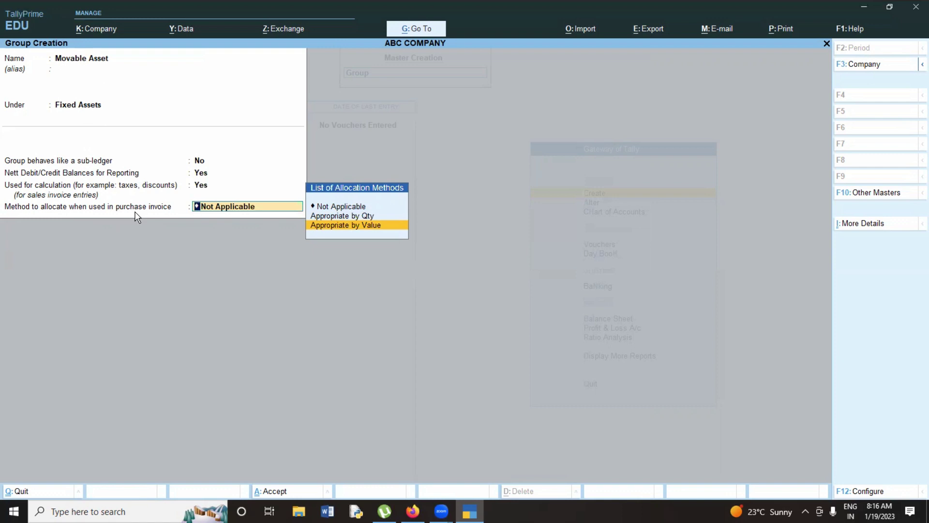
{"action": "key", "text": "Up"}
{"action": "key", "text": "Up"}
{"action": "key", "text": "Up"}
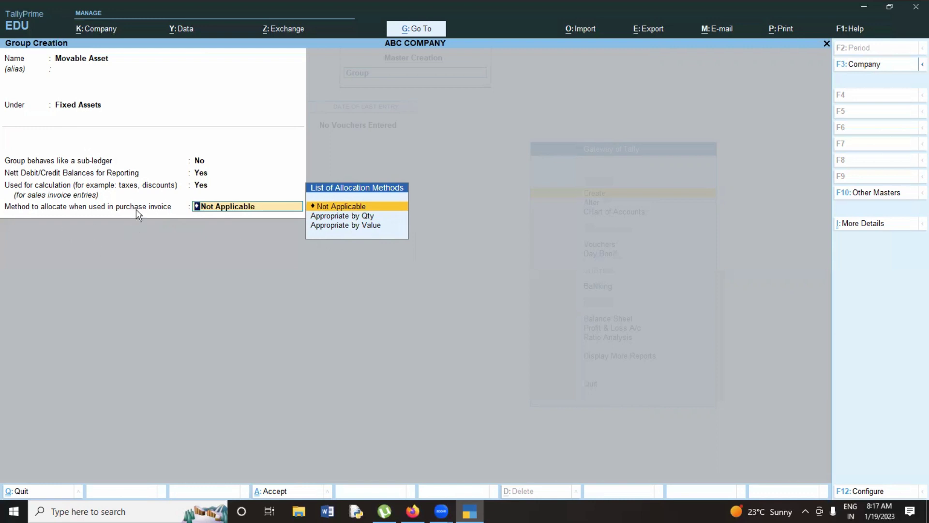
{"action": "key", "text": "Down"}
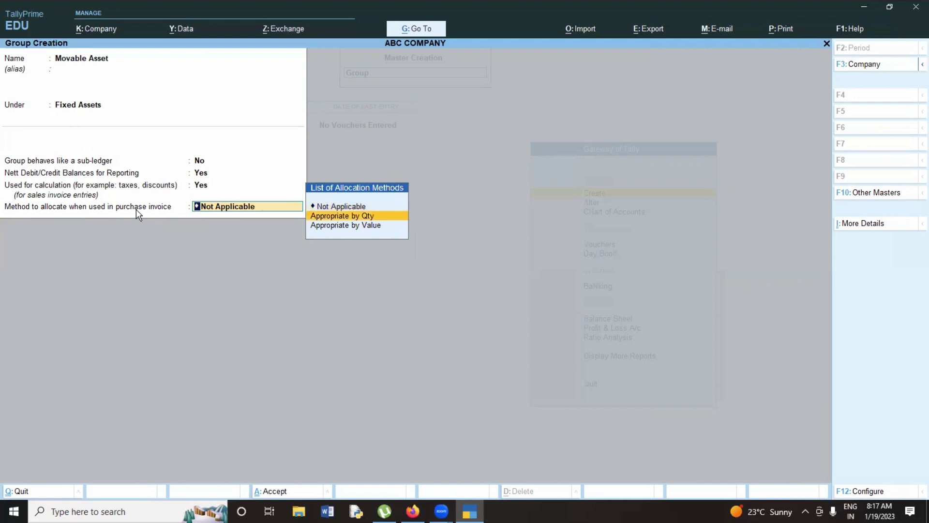
{"action": "key", "text": "Down"}
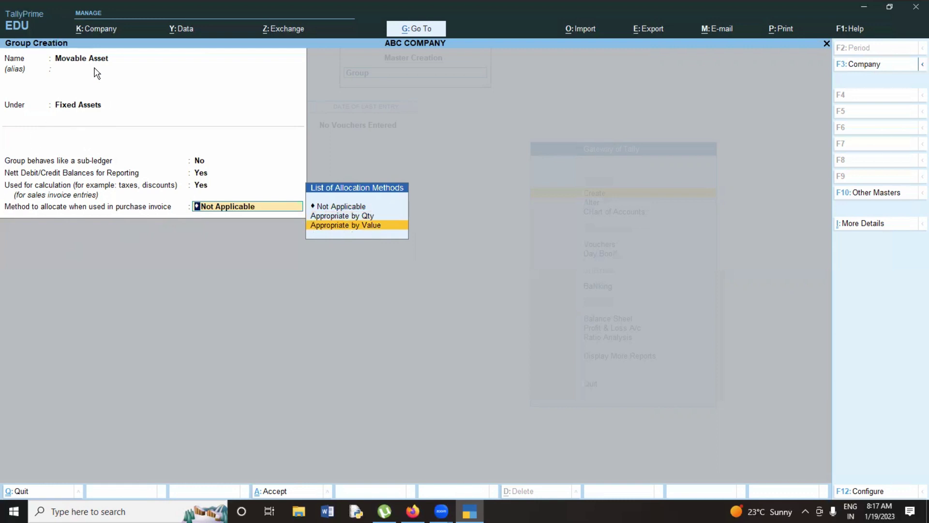
{"action": "key", "text": "Up"}
{"action": "key", "text": "Up"}
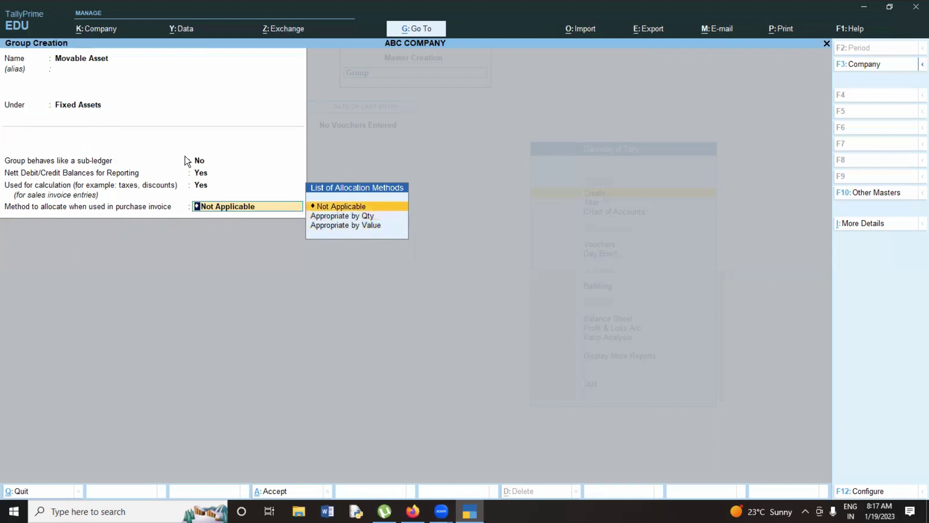
Keep the allocation method as Not Applicable, save the Movable Asset group, and return to the main menu
{"action": "key", "text": "Return"}
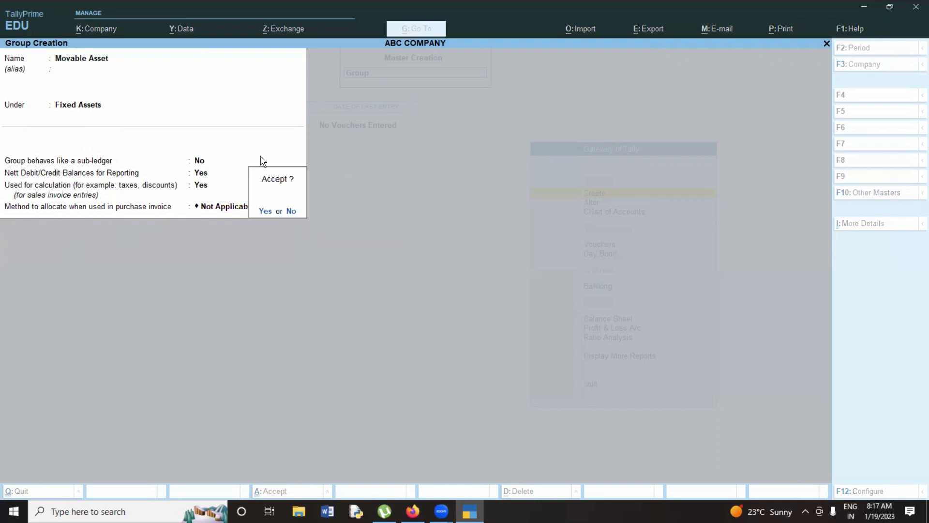
{"action": "left_click", "coordinate": [266, 211]}
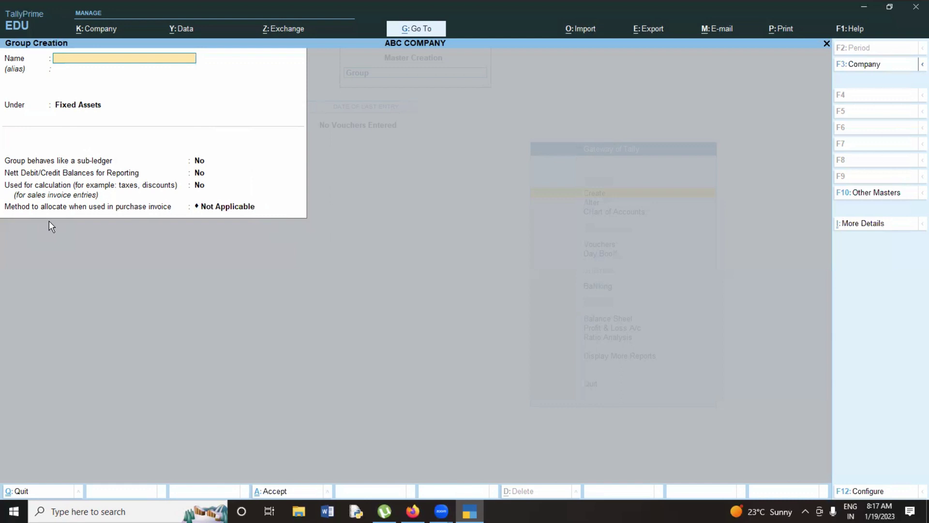
{"action": "key", "text": "Escape"}
{"action": "key", "text": "y"}
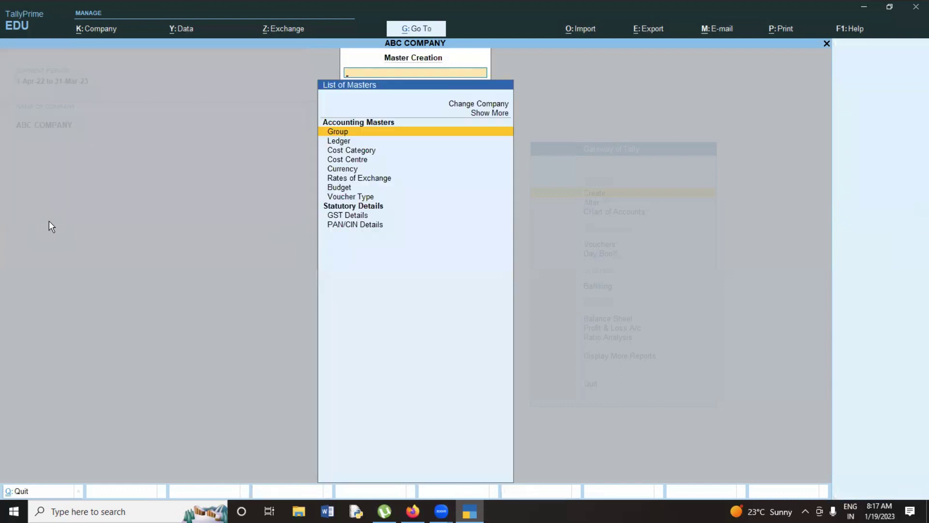
{"action": "key", "text": "Escape"}
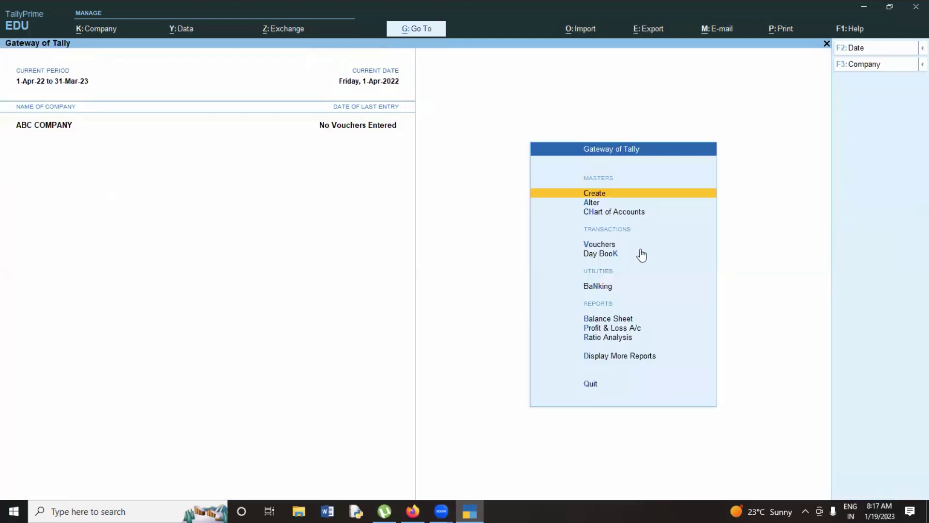
View the list of groups in the Chart of Accounts and locate Movable Asset under Fixed Assets
{"action": "left_click", "coordinate": [632, 215]}
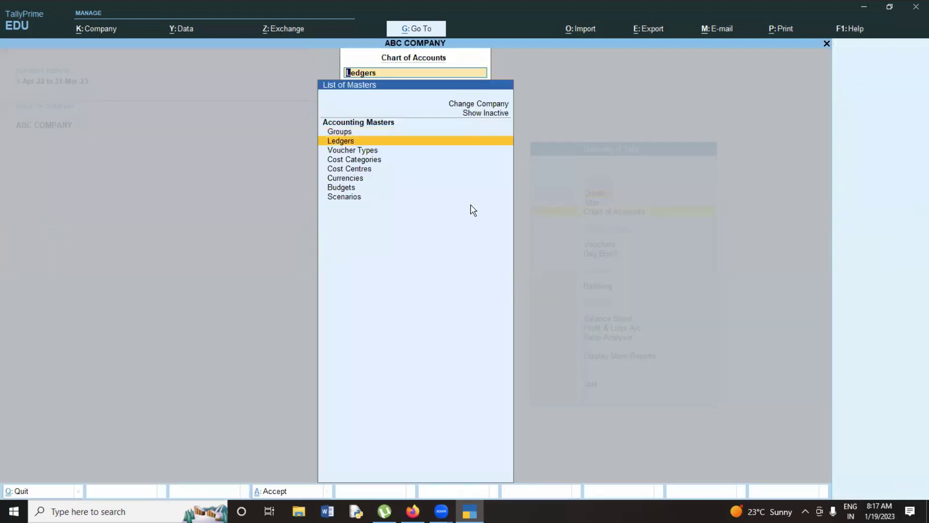
{"action": "left_click", "coordinate": [369, 136]}
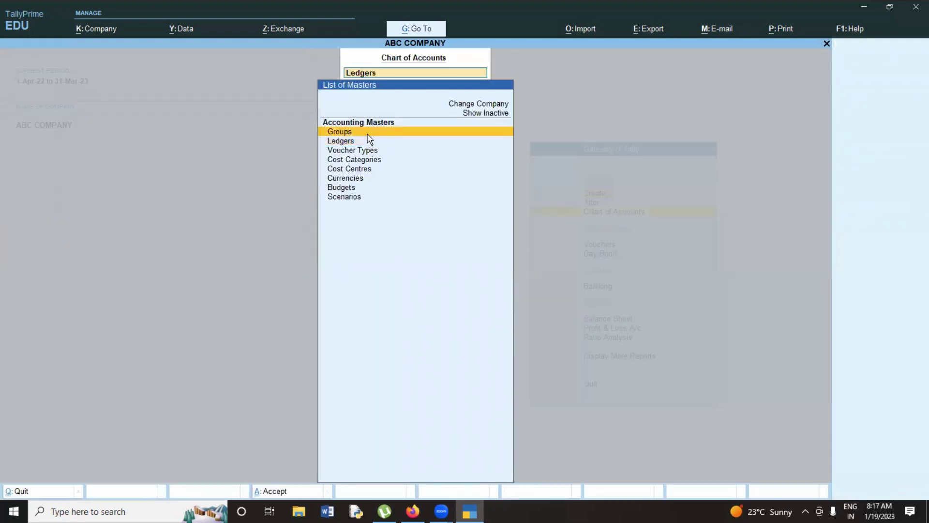
{"action": "left_click", "coordinate": [368, 136]}
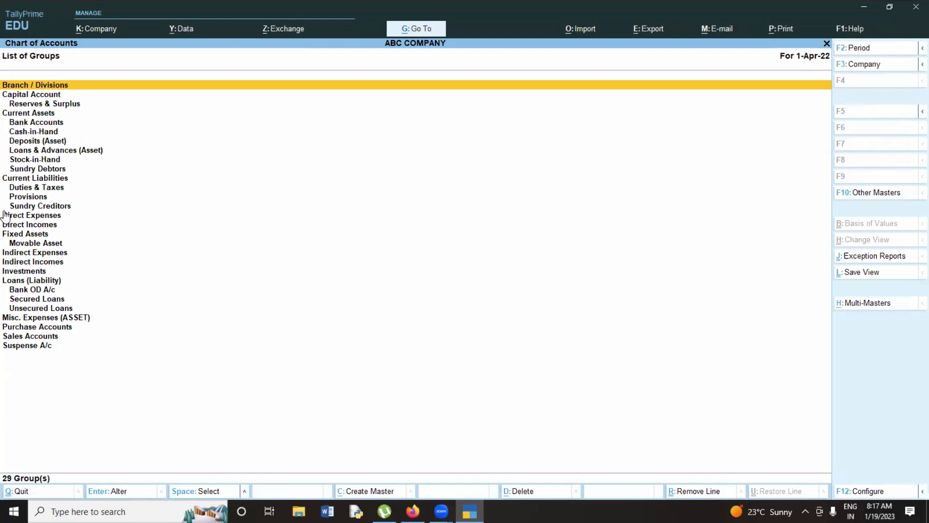
{"action": "left_click", "coordinate": [45, 240]}
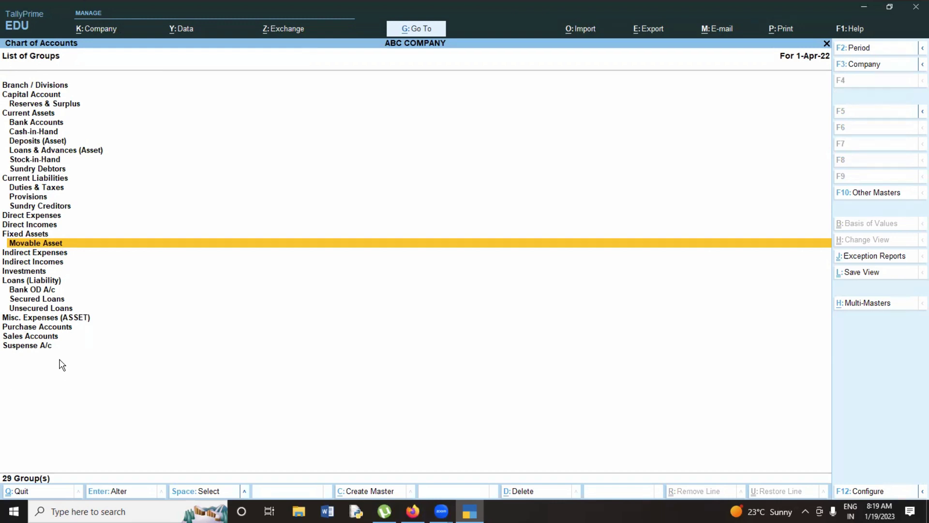
Examine the Purchase Accounts, Sales Accounts, and direct and indirect expense and income groups in the list
{"action": "left_click", "coordinate": [43, 330]}
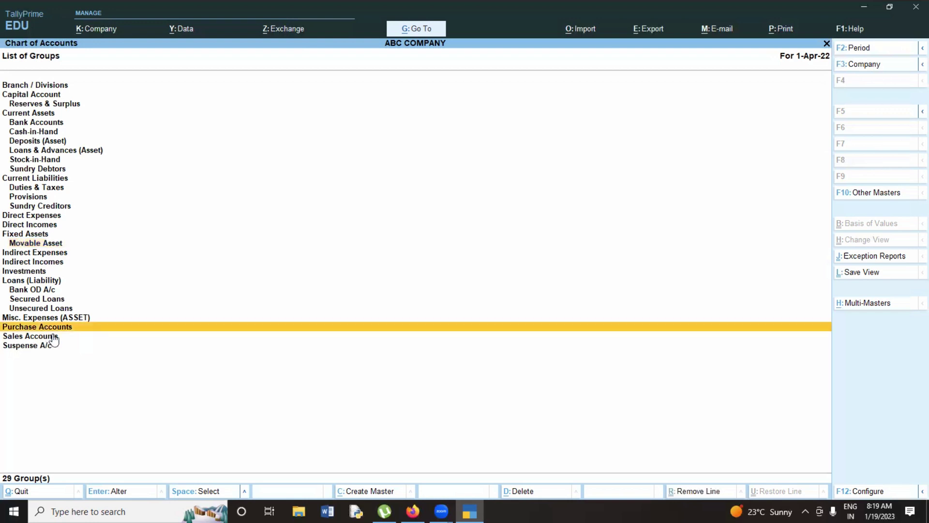
{"action": "left_click", "coordinate": [54, 339]}
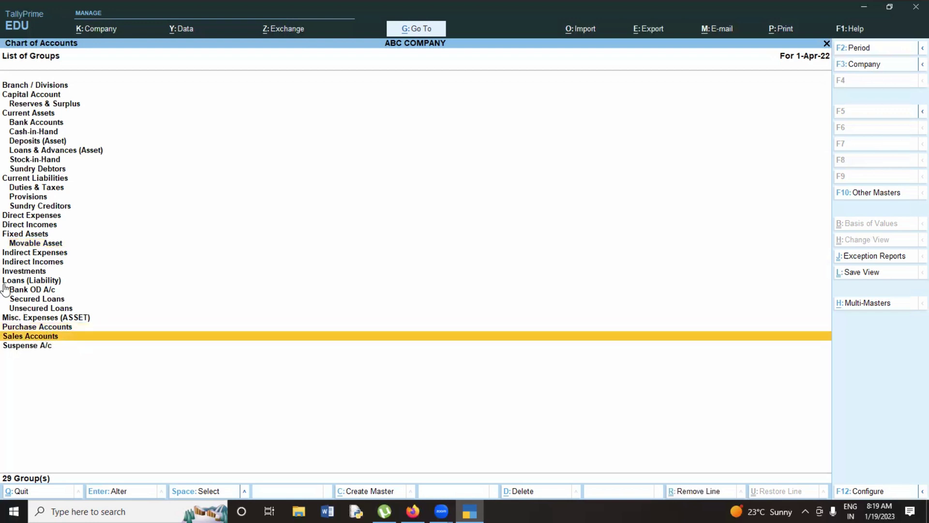
{"action": "left_click", "coordinate": [56, 217]}
{"action": "left_click", "coordinate": [57, 226]}
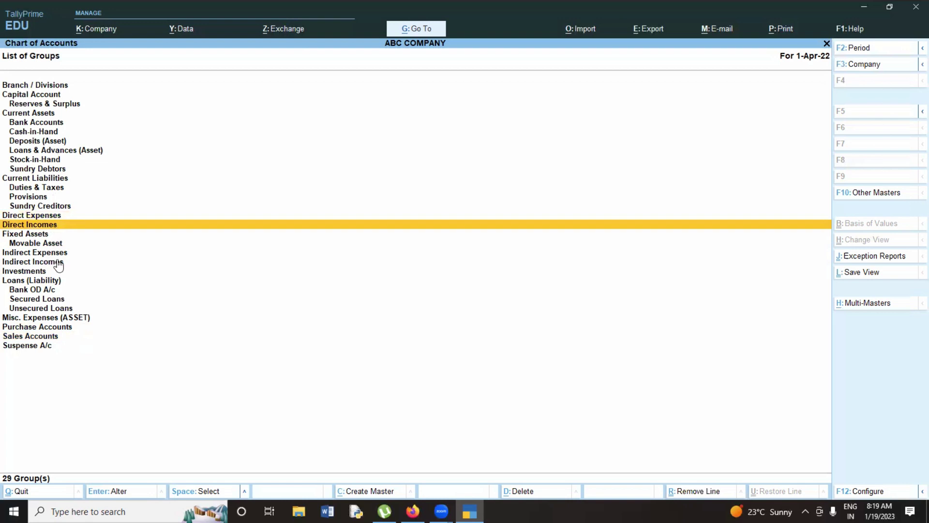
{"action": "left_click", "coordinate": [59, 257]}
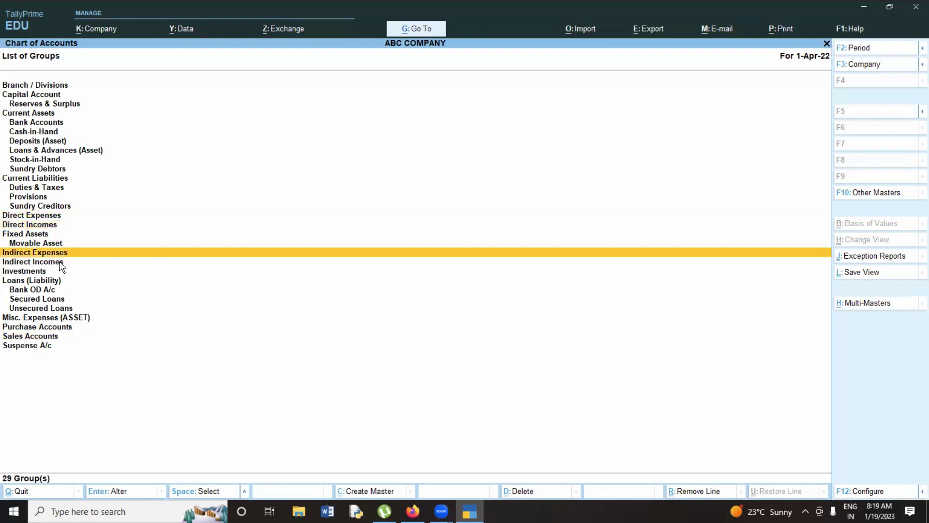
{"action": "left_click", "coordinate": [60, 263]}
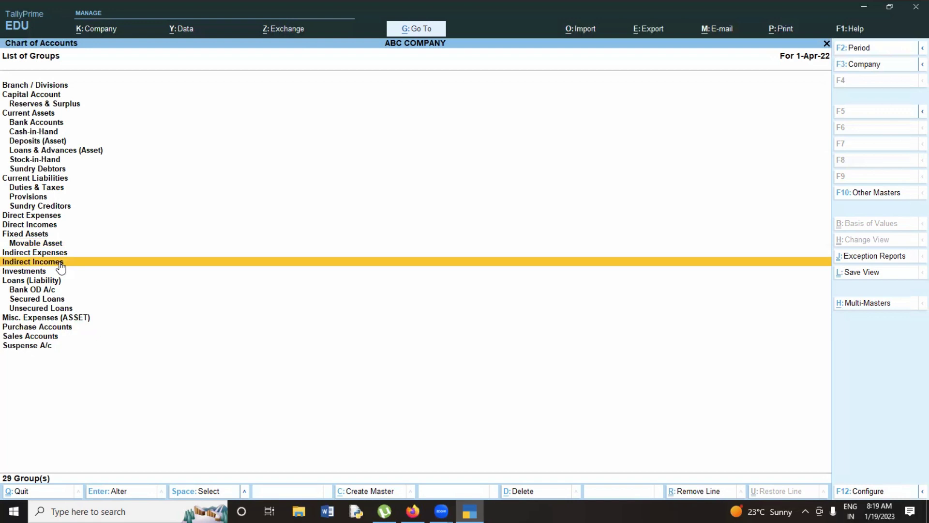
{"action": "left_click", "coordinate": [55, 335]}
{"action": "left_click", "coordinate": [53, 327]}
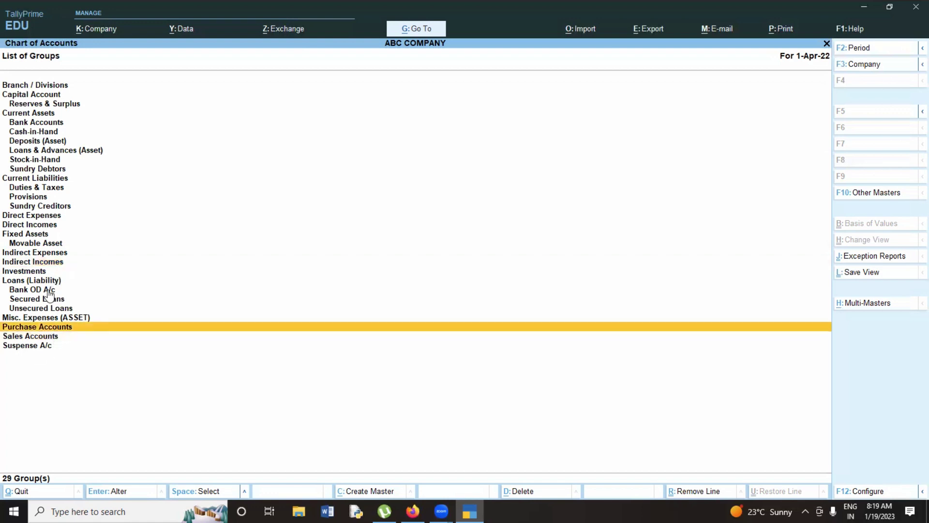
{"action": "left_click", "coordinate": [49, 261]}
{"action": "key", "text": "Up"}
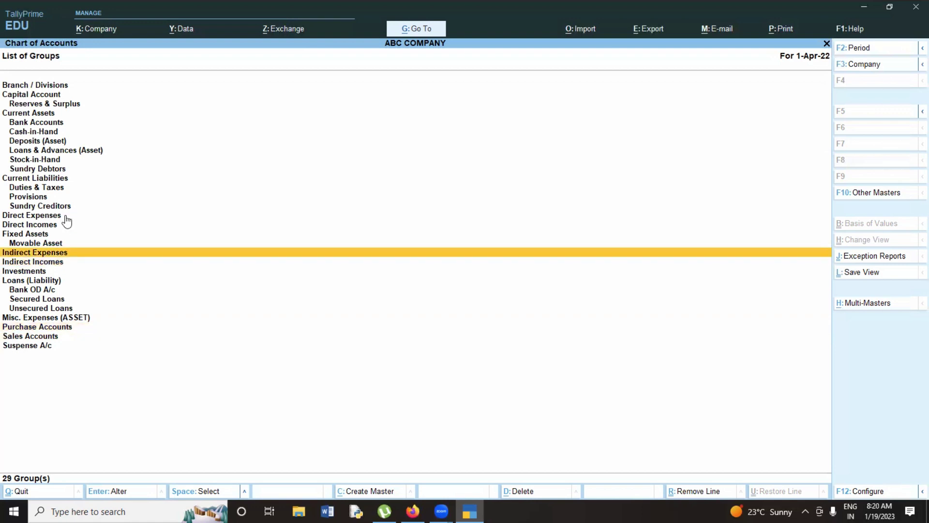
{"action": "left_click", "coordinate": [66, 216]}
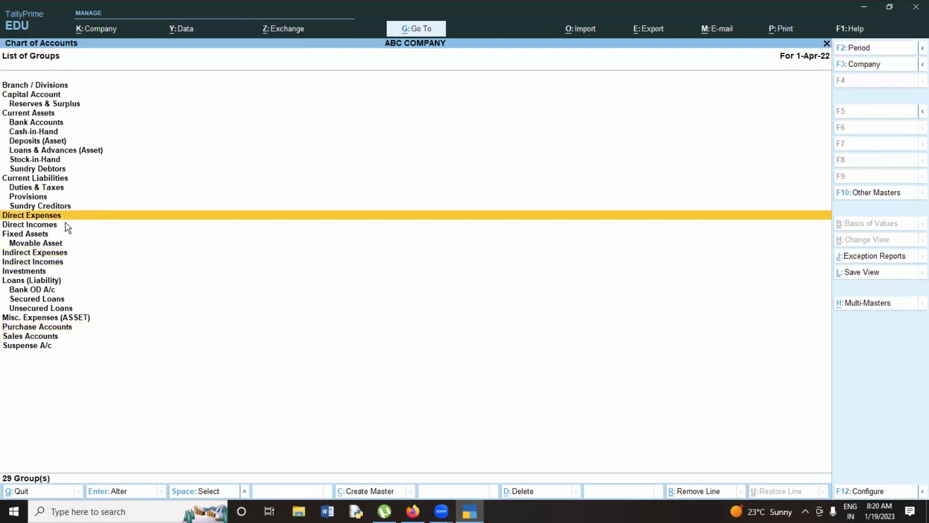
{"action": "left_click", "coordinate": [66, 225]}
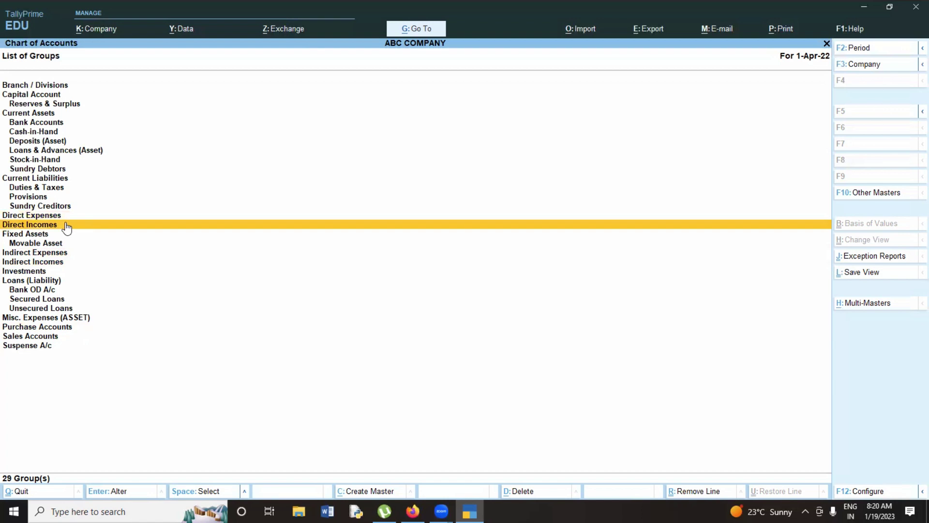